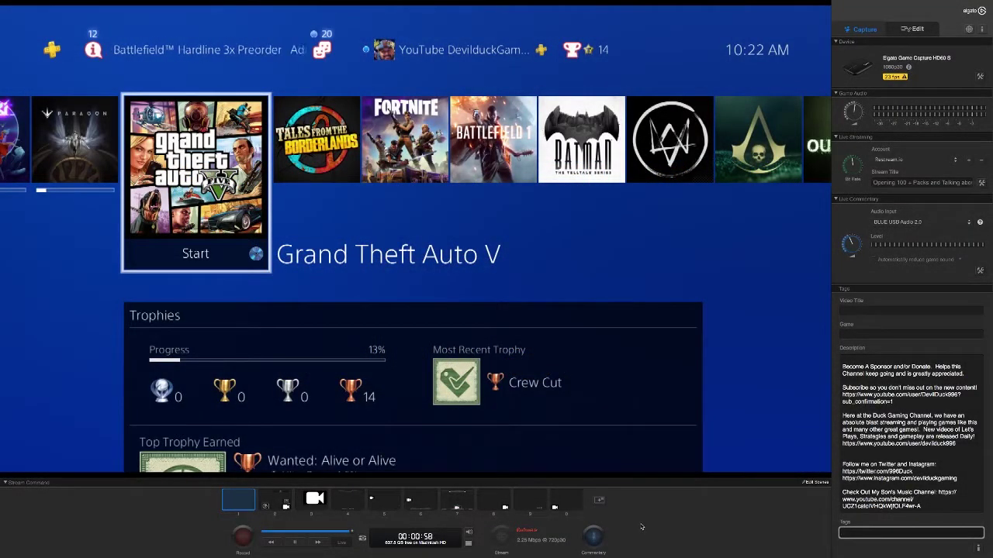
Set the live commentary input to BLUE USB Audio 2.0 and mute the capture's audio playback
{"action": "left_click", "coordinate": [929, 221]}
{"action": "left_click", "coordinate": [928, 220]}
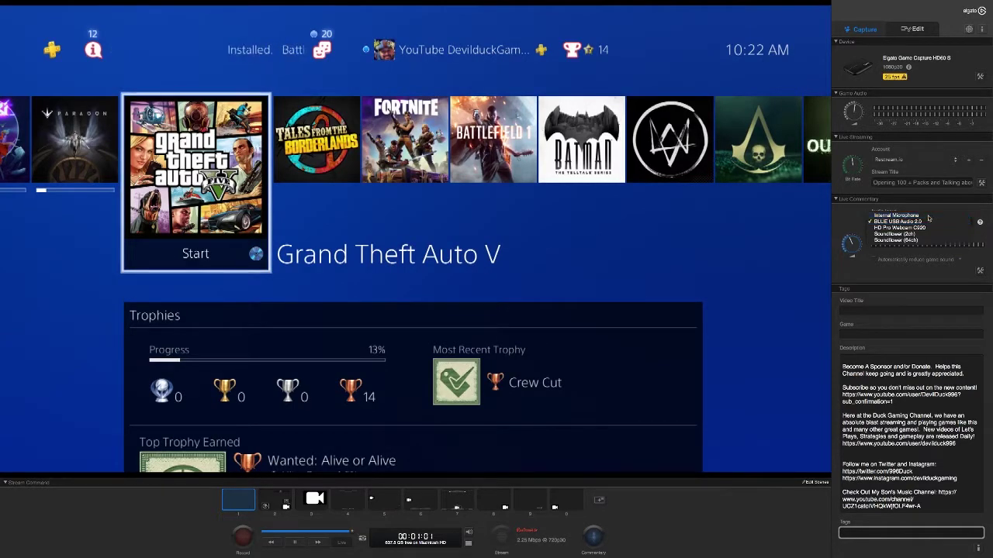
{"action": "left_click", "coordinate": [929, 223]}
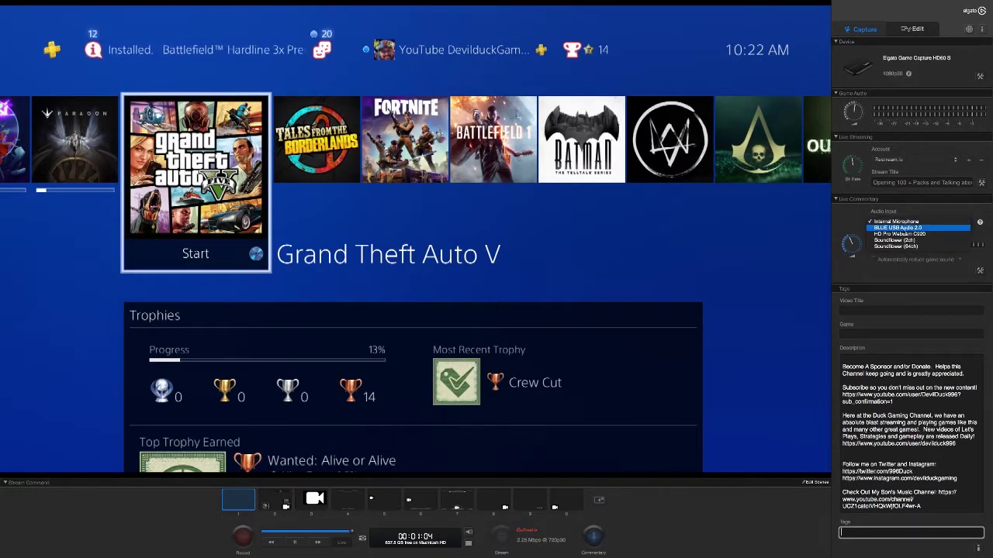
{"action": "left_click", "coordinate": [917, 228]}
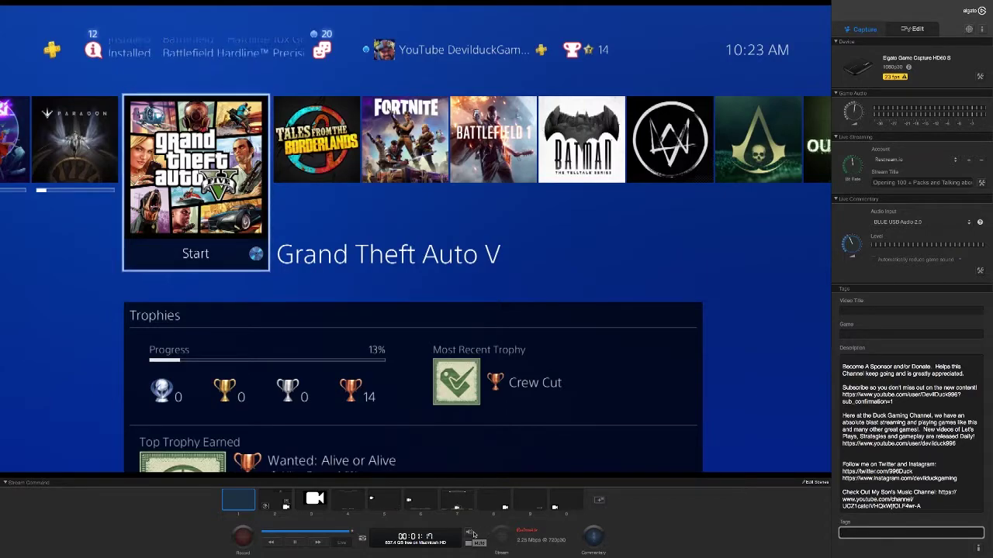
{"action": "left_click", "coordinate": [487, 533]}
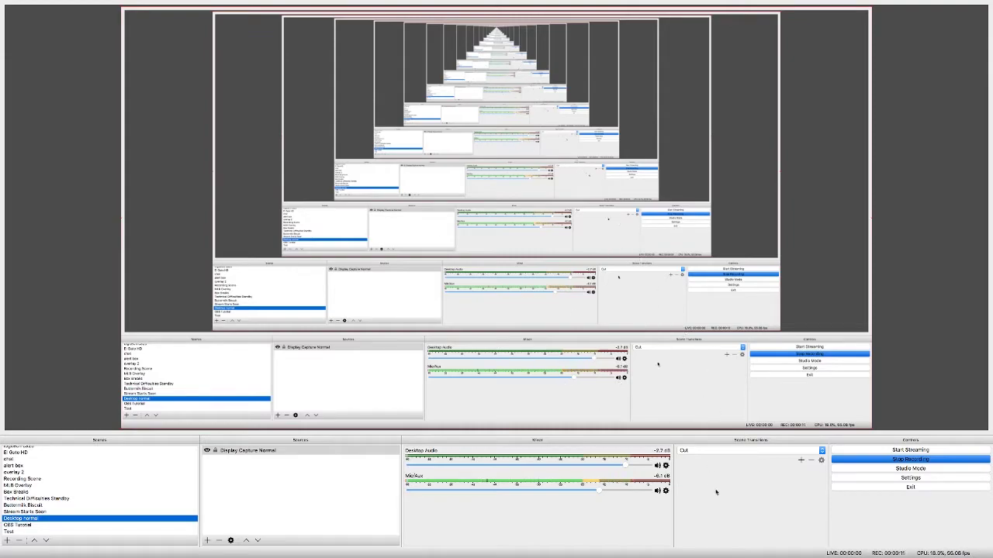
Set OBS Desktop Audio device to Soundflower (2ch) in the audio settings and save
{"action": "left_click", "coordinate": [911, 479]}
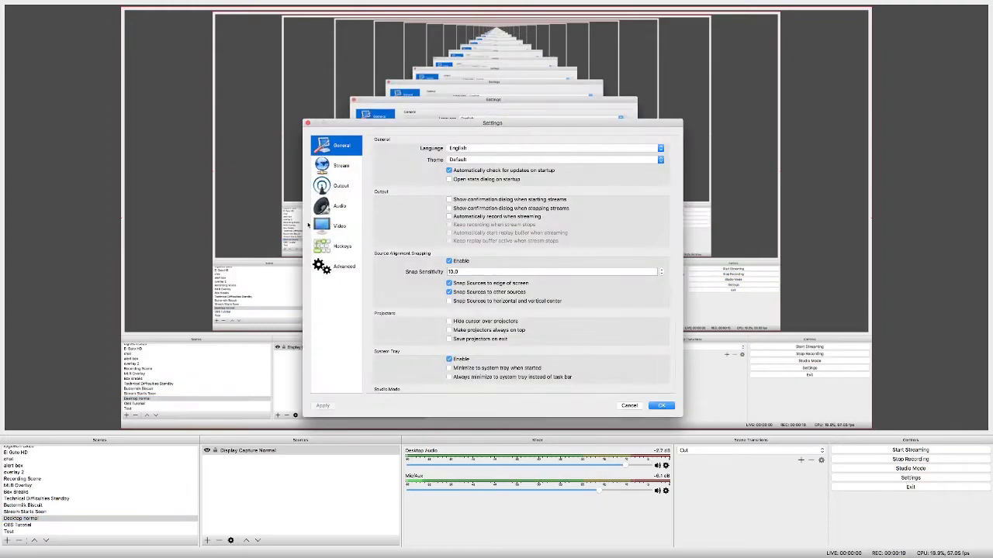
{"action": "left_click", "coordinate": [325, 205]}
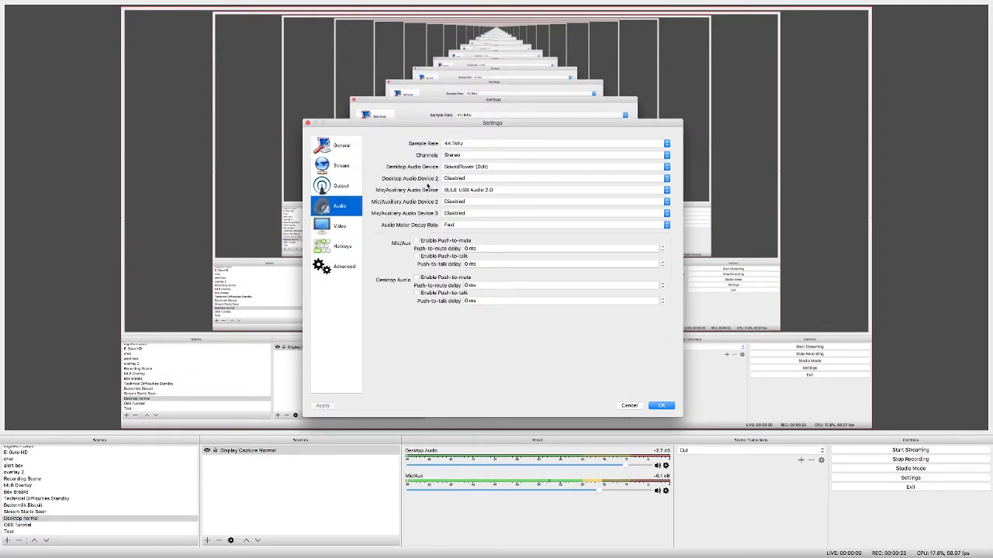
{"action": "left_click", "coordinate": [666, 167]}
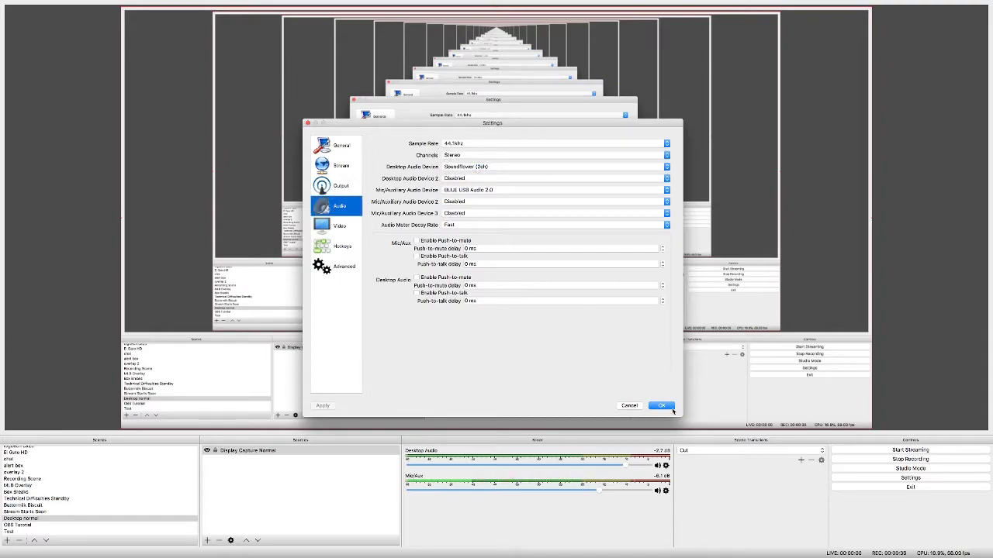
{"action": "left_click", "coordinate": [668, 407]}
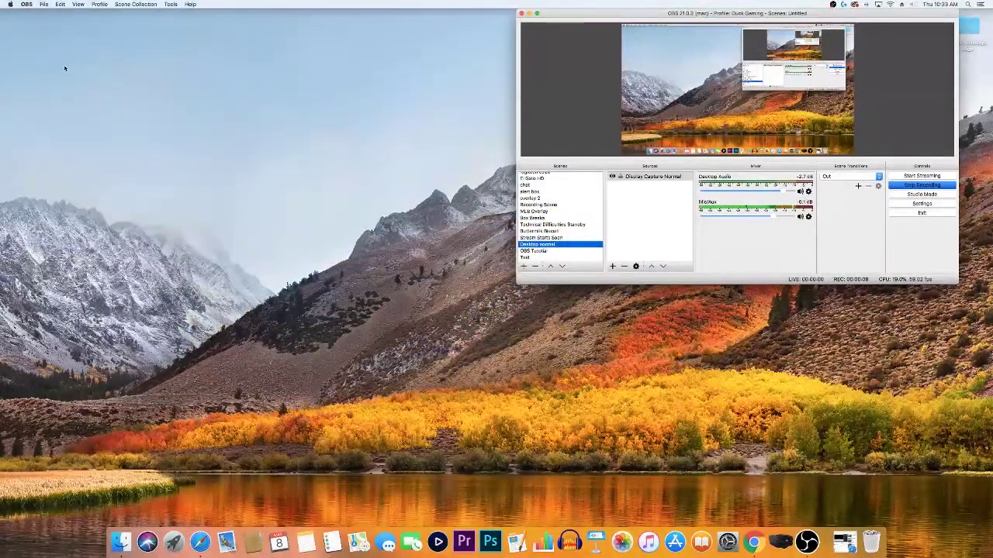
Switch the Mac's Sound output to the Multi-Output Device in System Preferences
{"action": "left_click", "coordinate": [10, 5]}
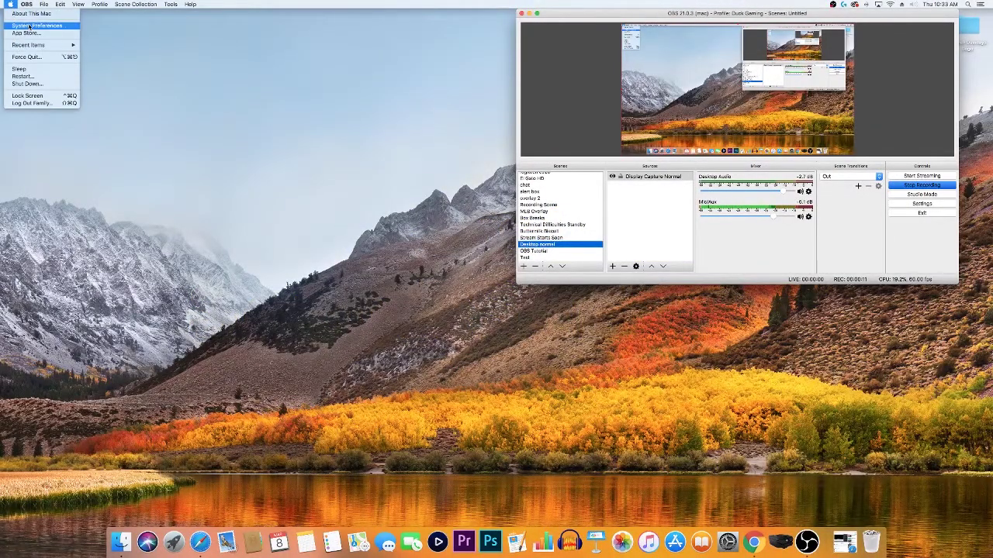
{"action": "left_click", "coordinate": [31, 26]}
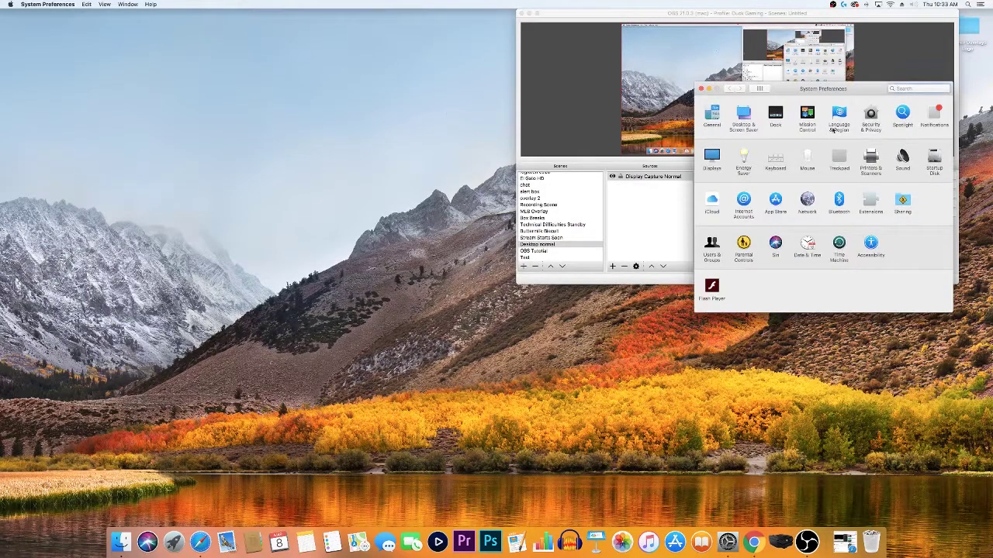
{"action": "left_click_drag", "start_coordinate": [823, 91], "coordinate": [525, 112]}
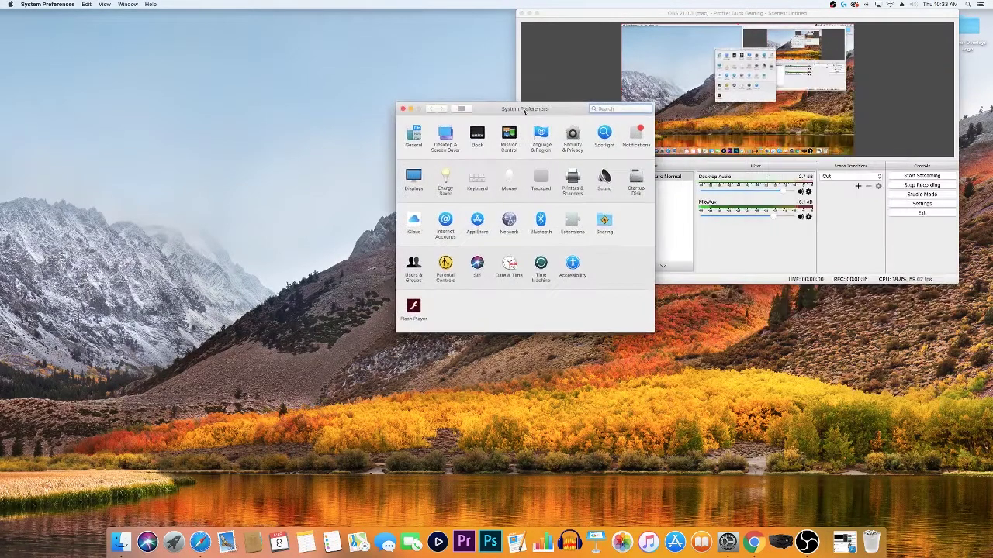
{"action": "left_click", "coordinate": [605, 178]}
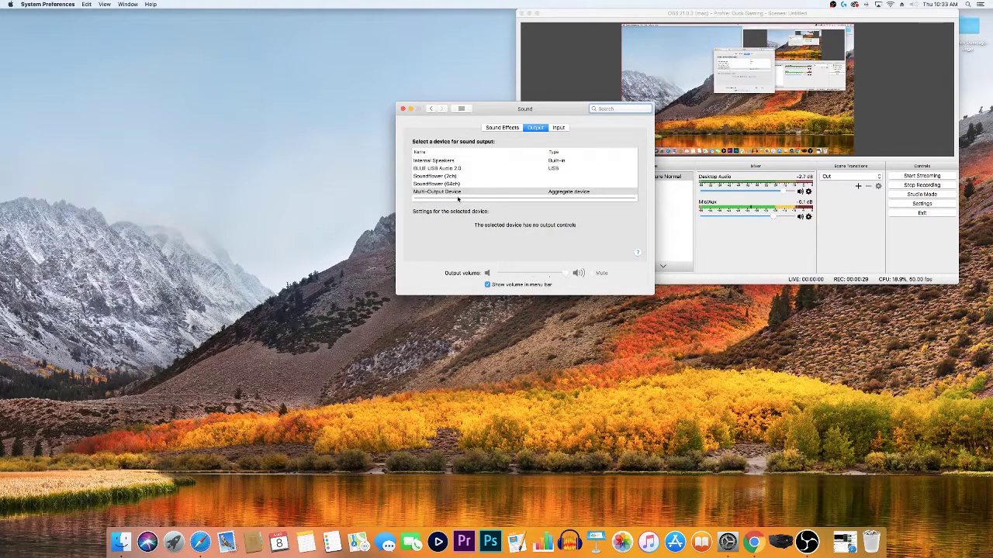
{"action": "left_click", "coordinate": [444, 194]}
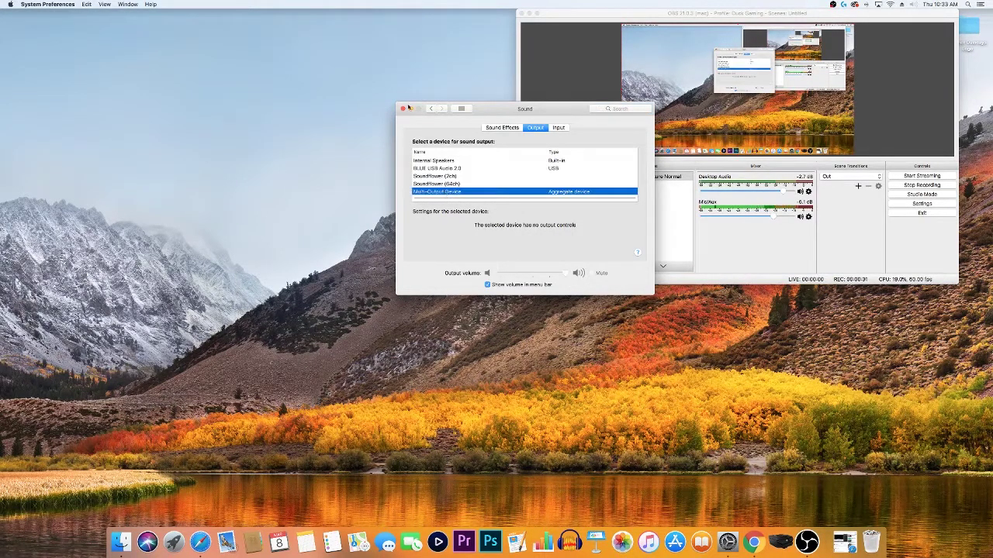
{"action": "left_click", "coordinate": [432, 109]}
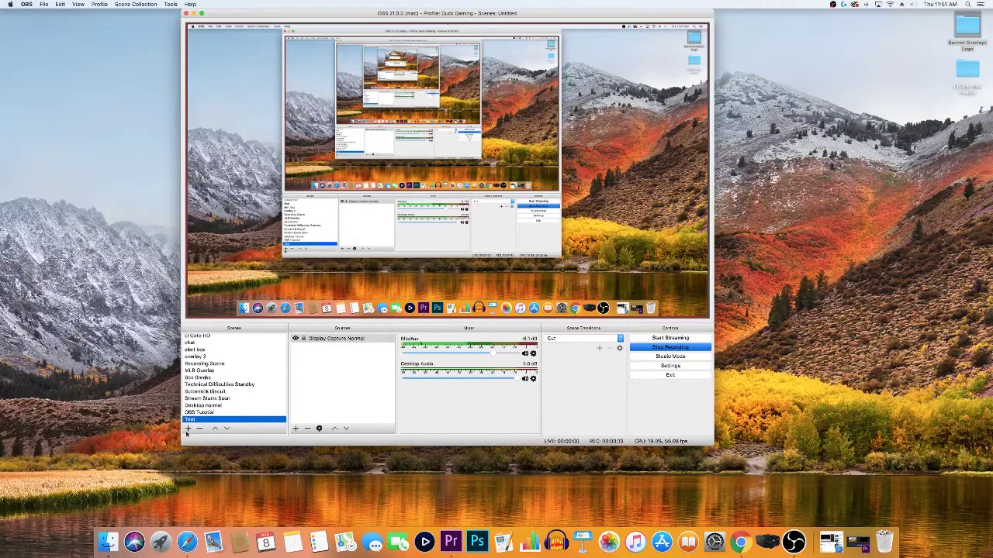
{"action": "left_click", "coordinate": [187, 429]}
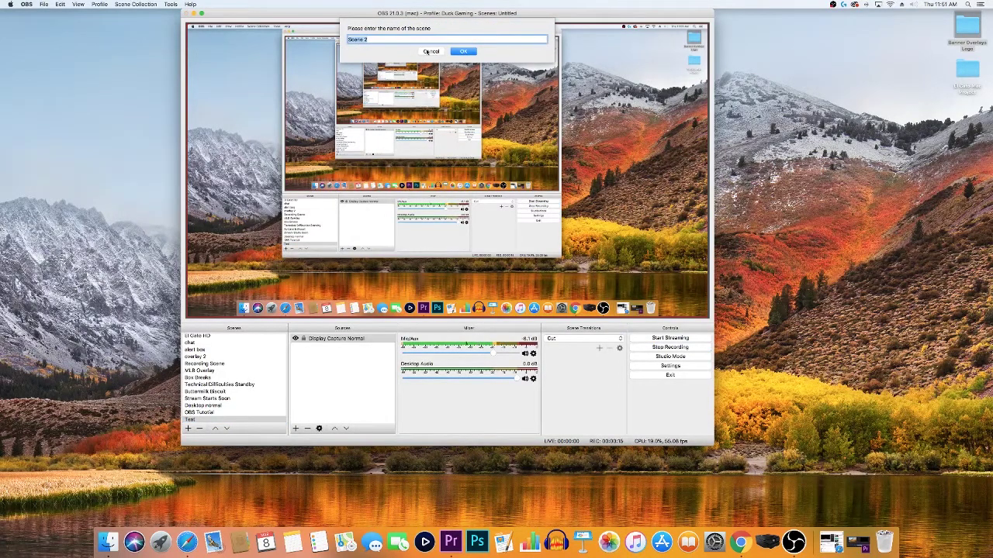
{"action": "left_click", "coordinate": [425, 51]}
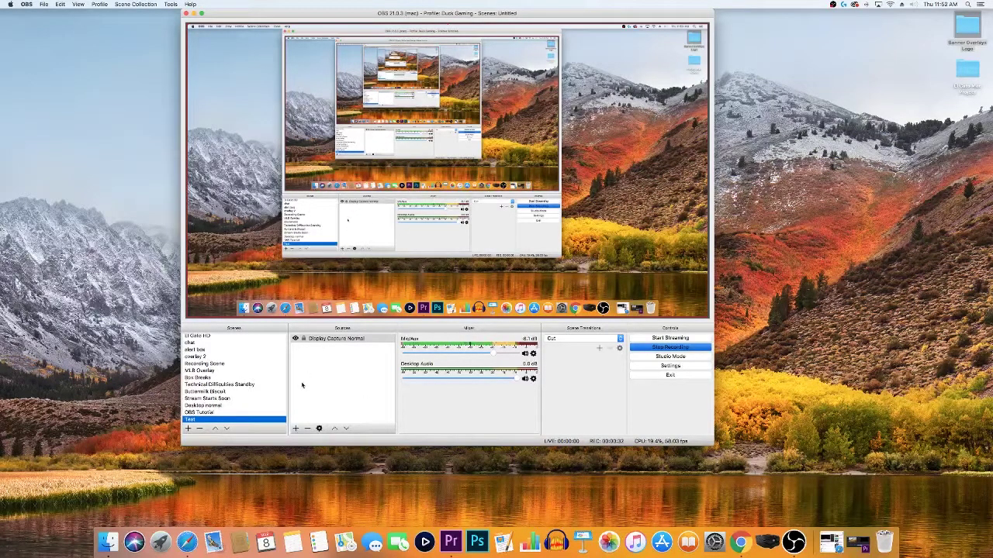
{"action": "left_click", "coordinate": [295, 428]}
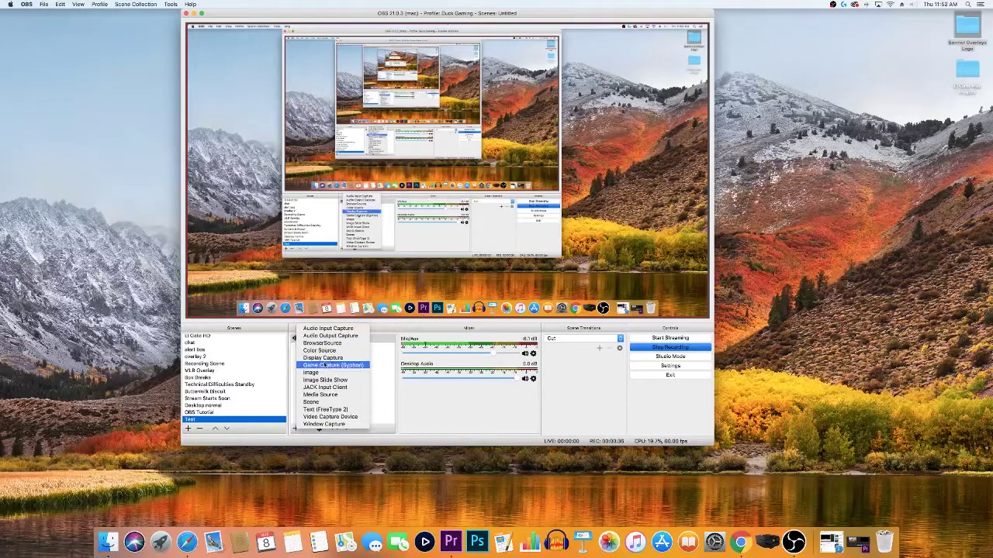
{"action": "left_click", "coordinate": [323, 358]}
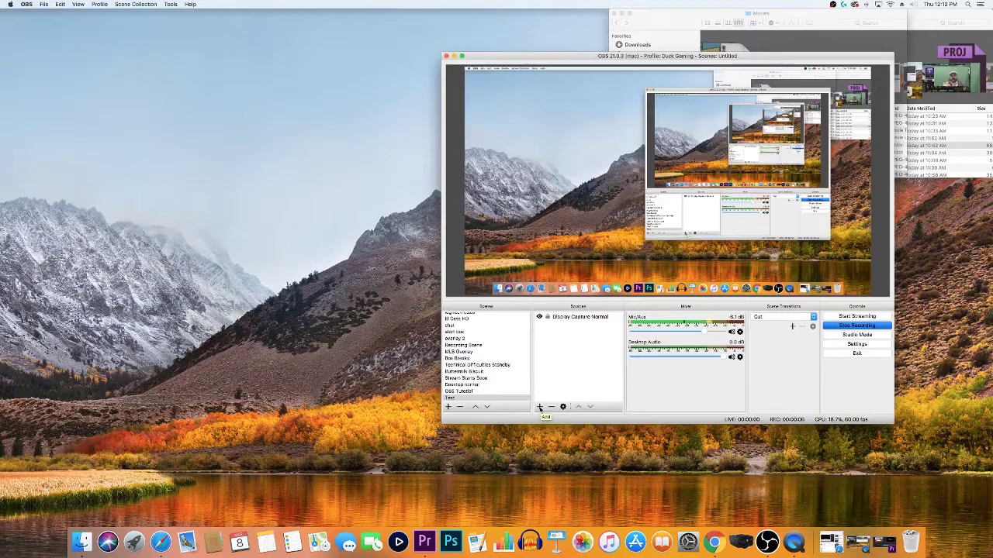
Add the existing MLB THE SHOW OVERLAY image source to the Test scene
{"action": "left_click", "coordinate": [540, 408]}
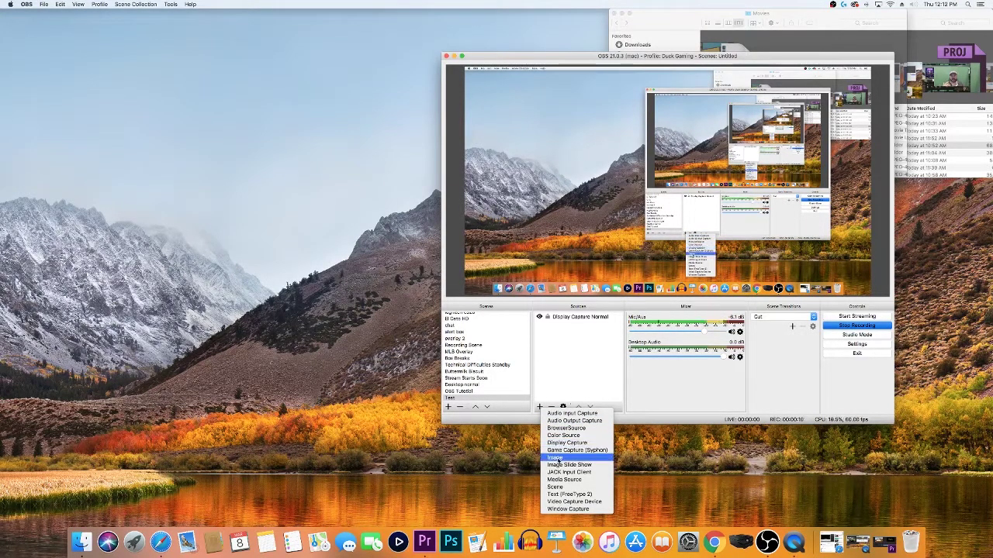
{"action": "left_click", "coordinate": [555, 457]}
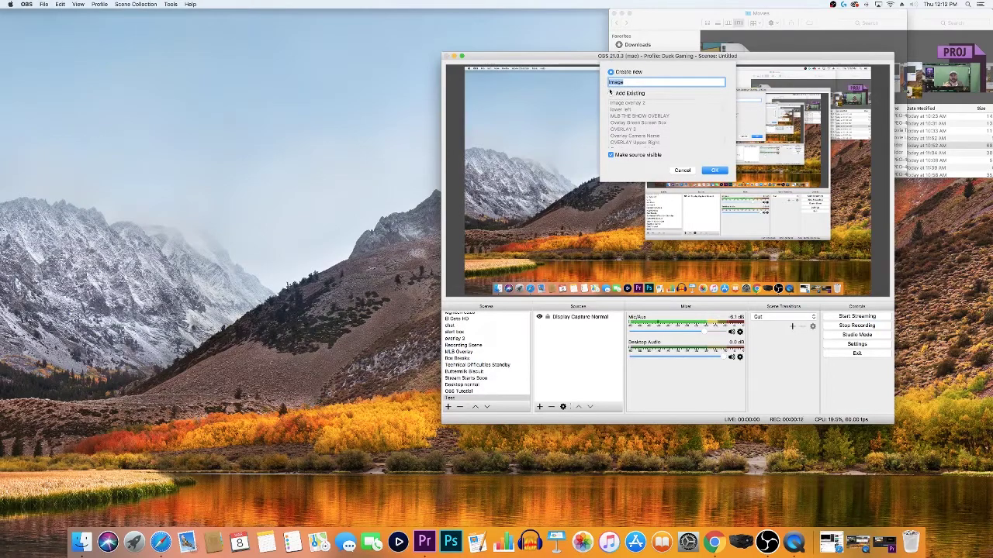
{"action": "left_click", "coordinate": [611, 93]}
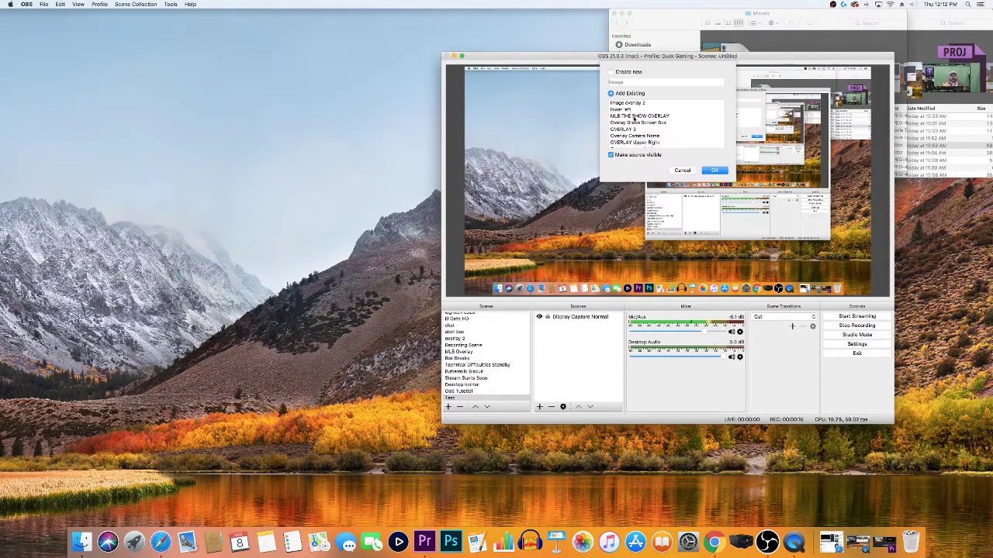
{"action": "left_click", "coordinate": [633, 117]}
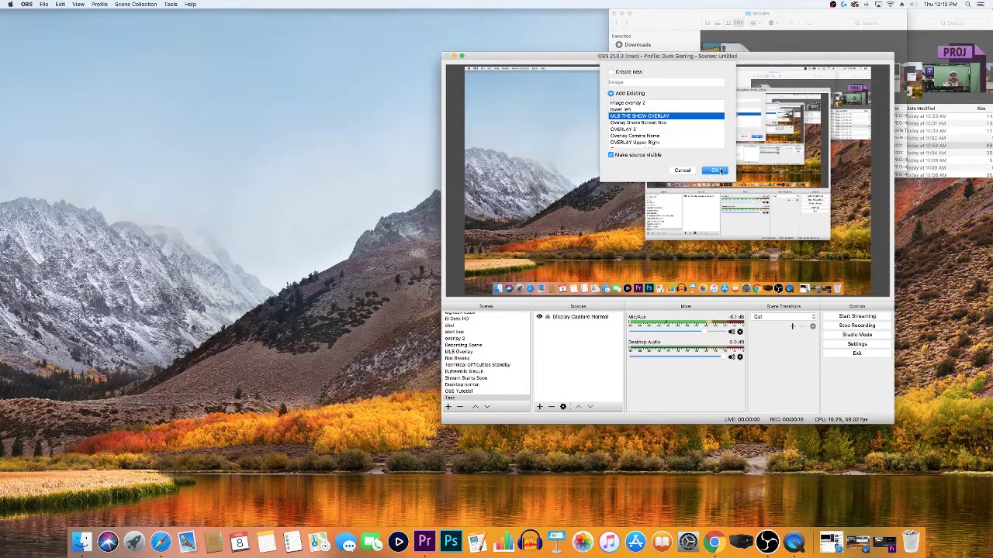
{"action": "left_click", "coordinate": [720, 170]}
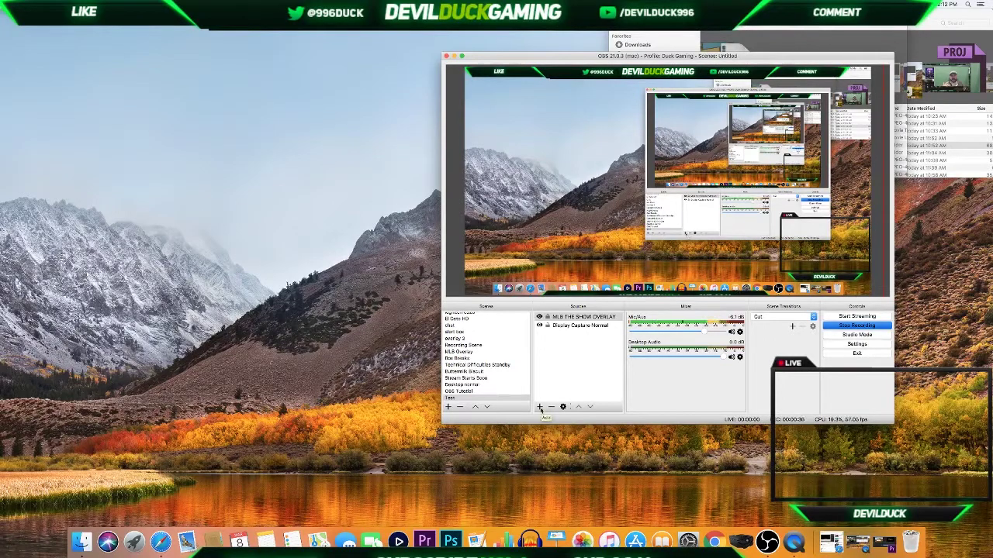
Add the existing Logitech Webcam capture to the Test scene, shrunk into the bottom-right corner
{"action": "left_click", "coordinate": [540, 408]}
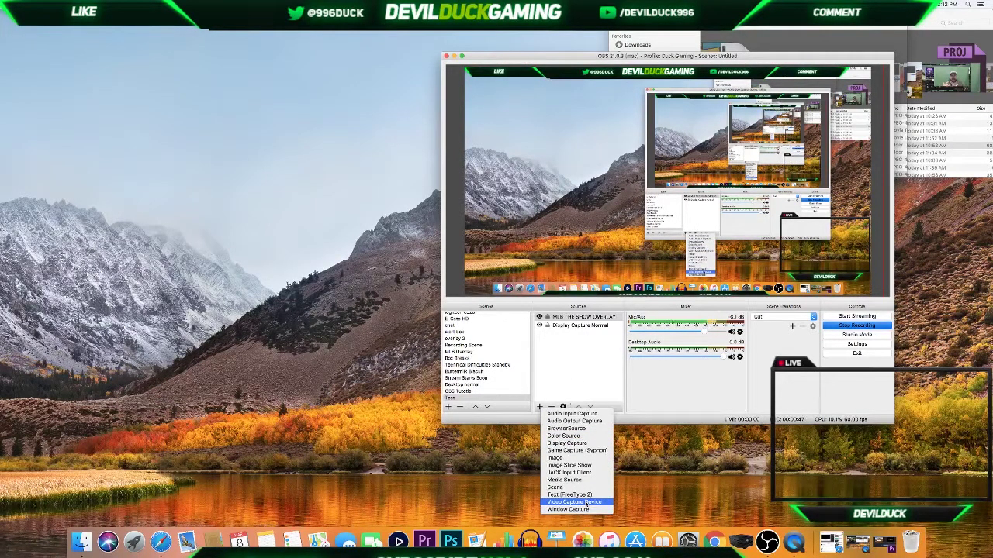
{"action": "left_click", "coordinate": [574, 501]}
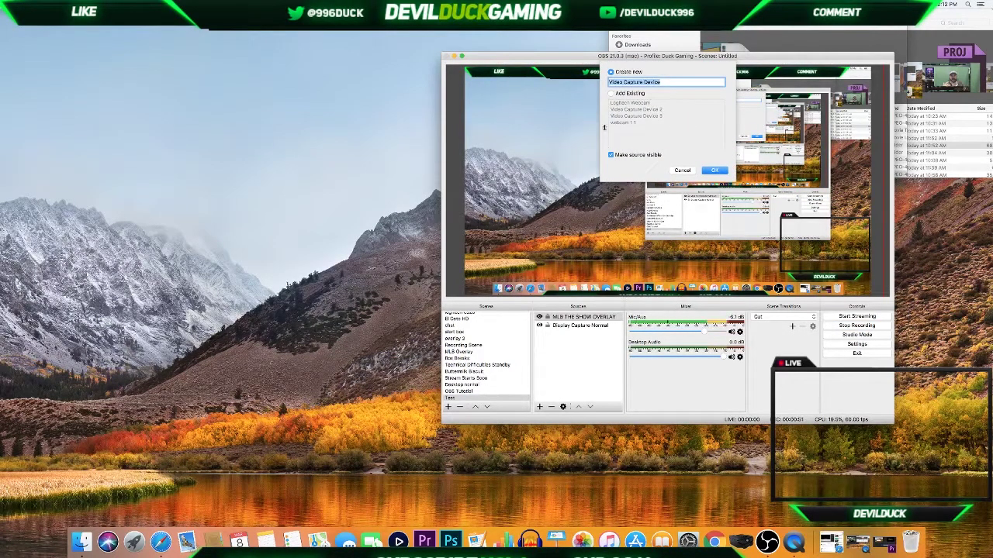
{"action": "left_click", "coordinate": [620, 94]}
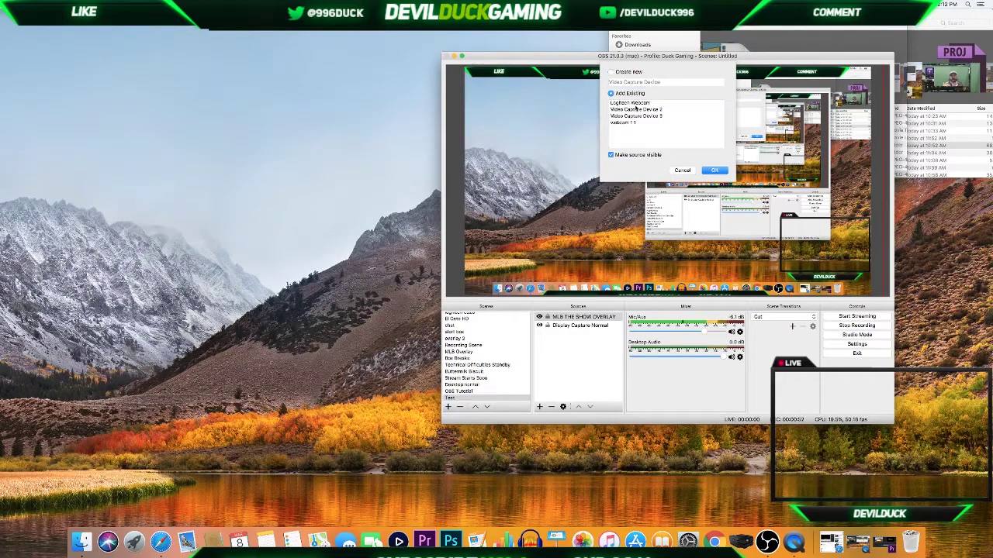
{"action": "left_click", "coordinate": [634, 103]}
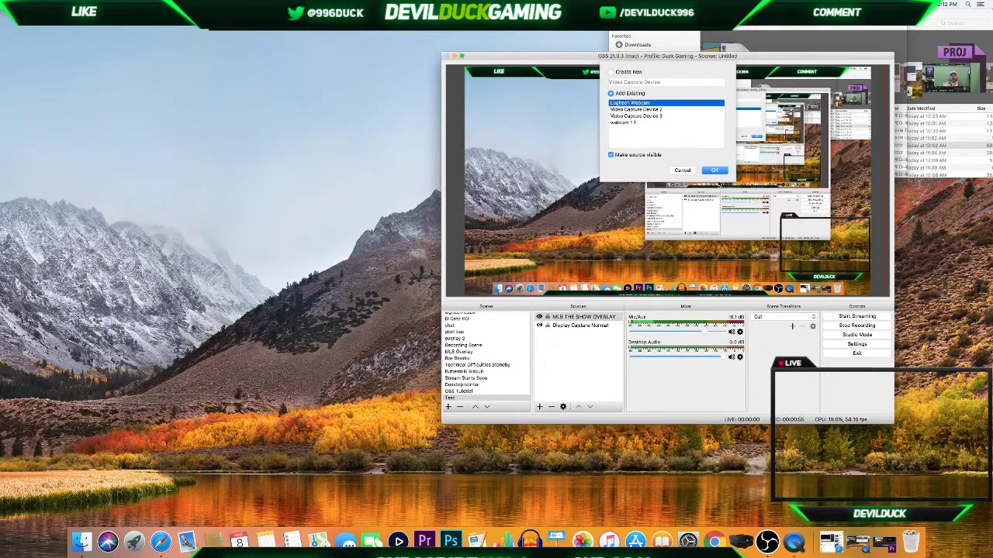
{"action": "left_click", "coordinate": [715, 169]}
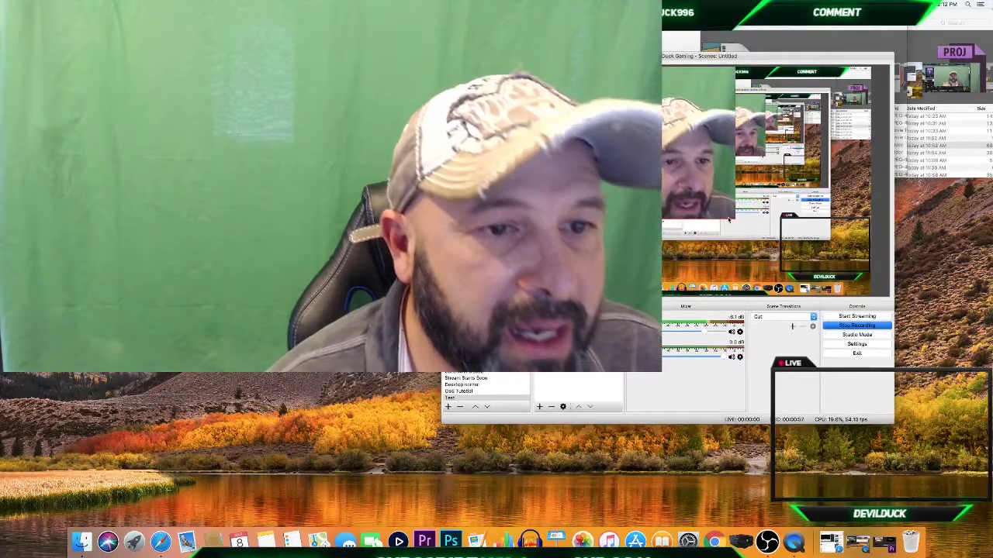
{"action": "left_click_drag", "start_coordinate": [729, 220], "coordinate": [571, 126]}
{"action": "left_click_drag", "start_coordinate": [502, 104], "coordinate": [820, 256]}
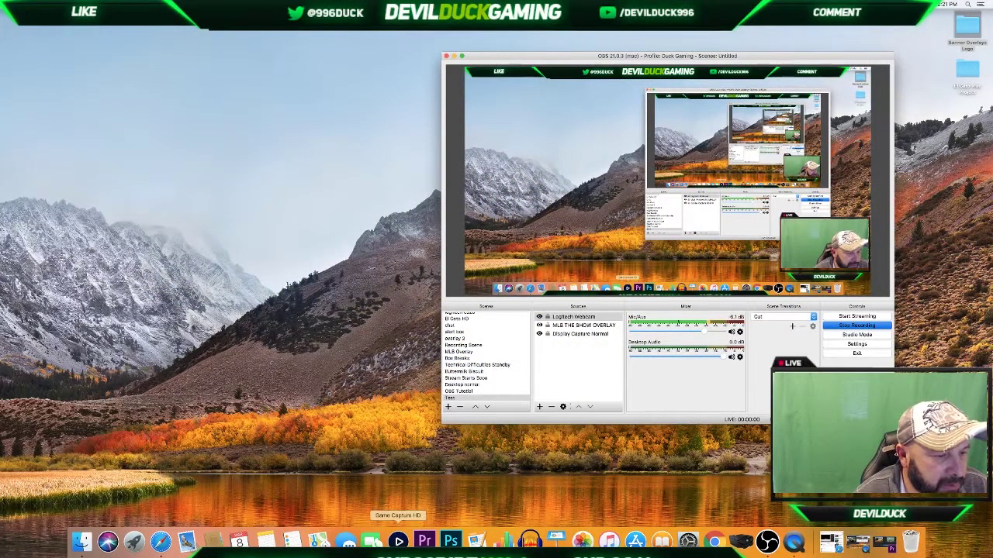
Launch Game Capture HD at the top-left and widen the OBS window beside it
{"action": "left_click", "coordinate": [398, 542]}
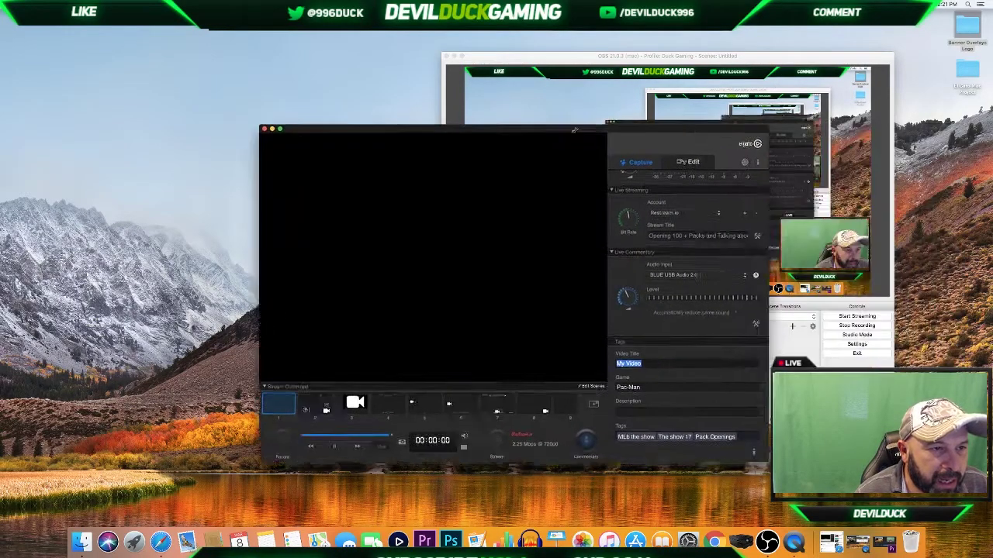
{"action": "left_click_drag", "start_coordinate": [717, 128], "coordinate": [319, 21]}
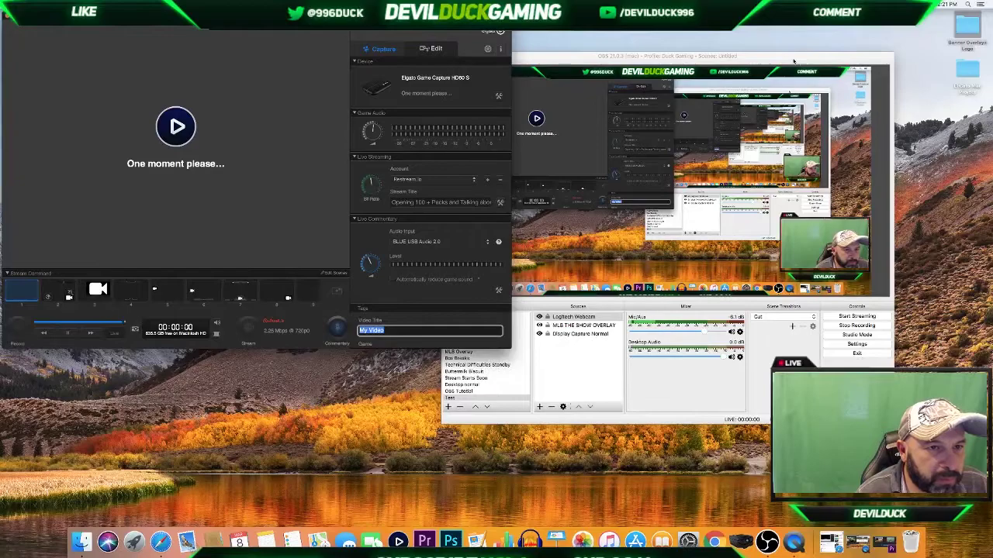
{"action": "left_click_drag", "start_coordinate": [859, 59], "coordinate": [873, 41]}
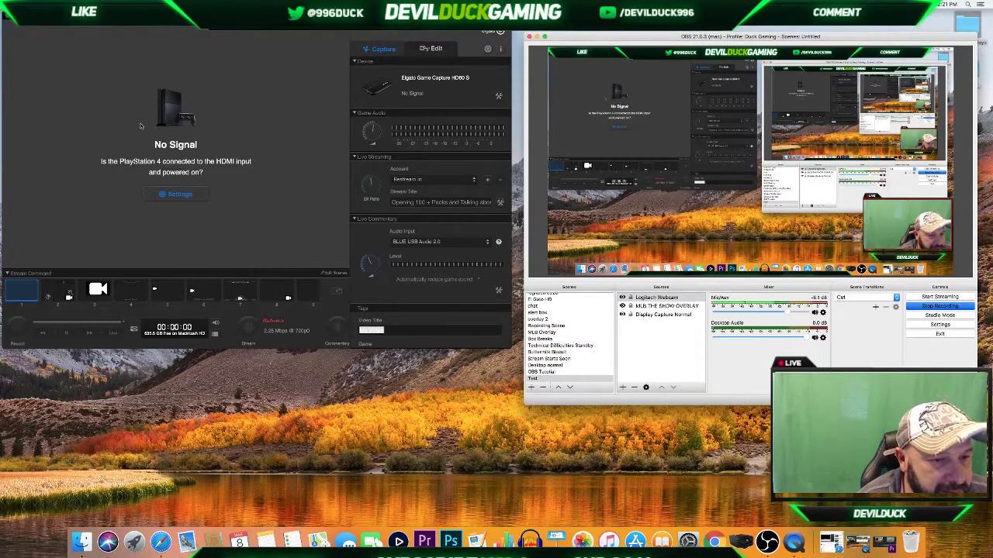
Add a Crop/Pad filter to the Display Capture Normal source
{"action": "left_click", "coordinate": [663, 315]}
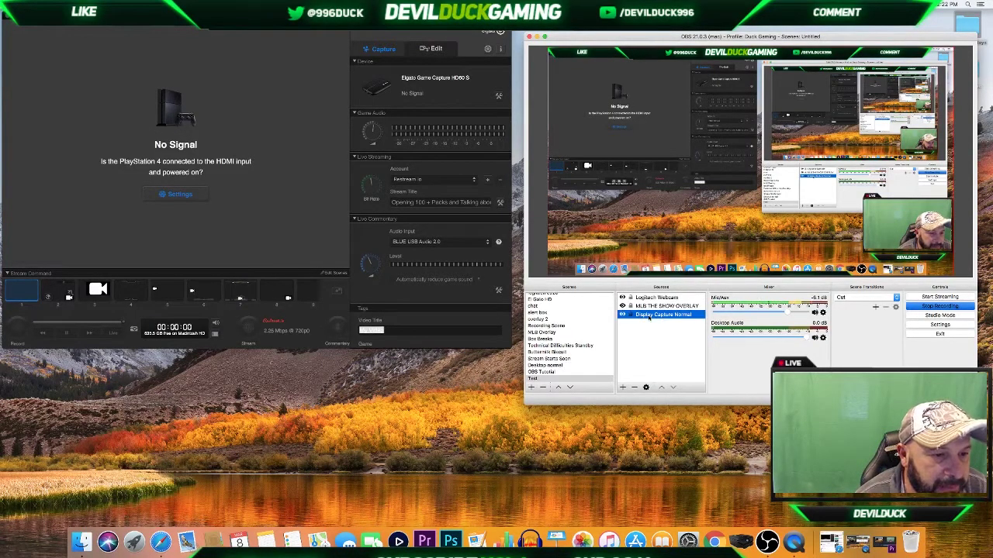
{"action": "right_click", "coordinate": [650, 317]}
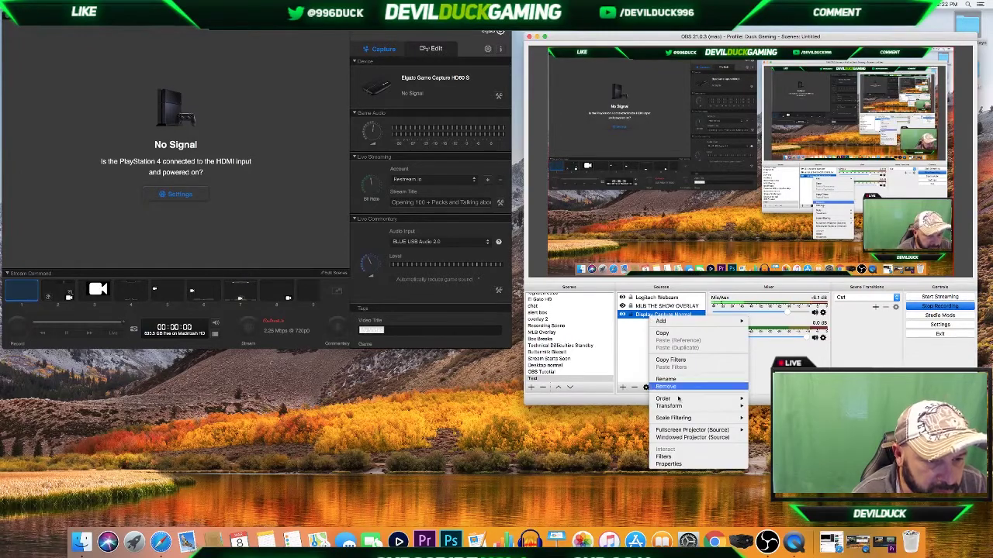
{"action": "left_click", "coordinate": [664, 456]}
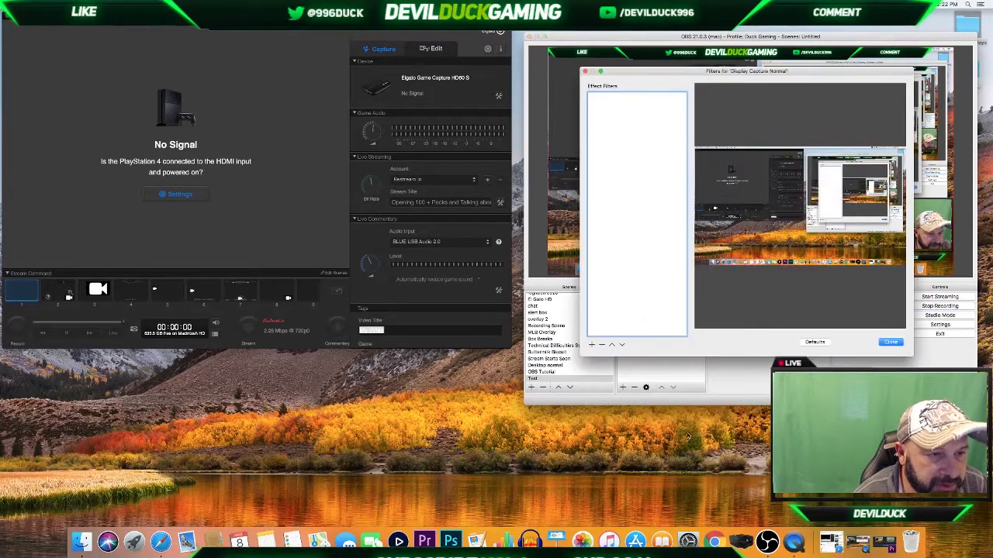
{"action": "left_click", "coordinate": [592, 346]}
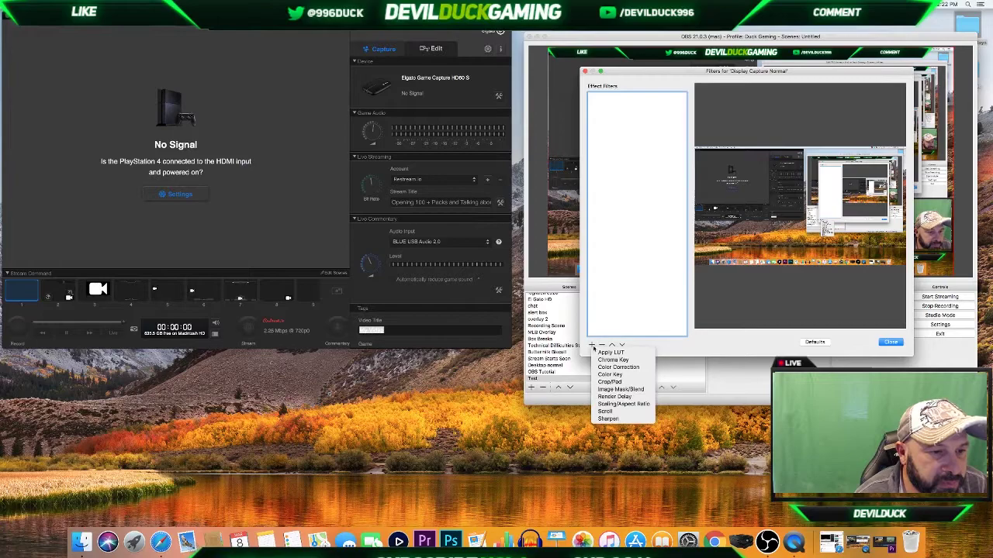
{"action": "left_click", "coordinate": [610, 382]}
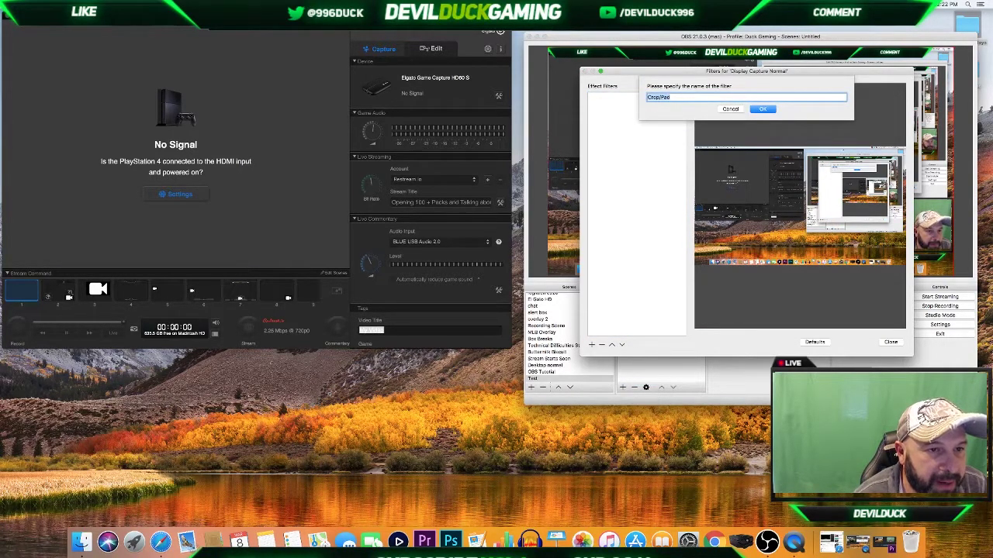
{"action": "left_click", "coordinate": [761, 109]}
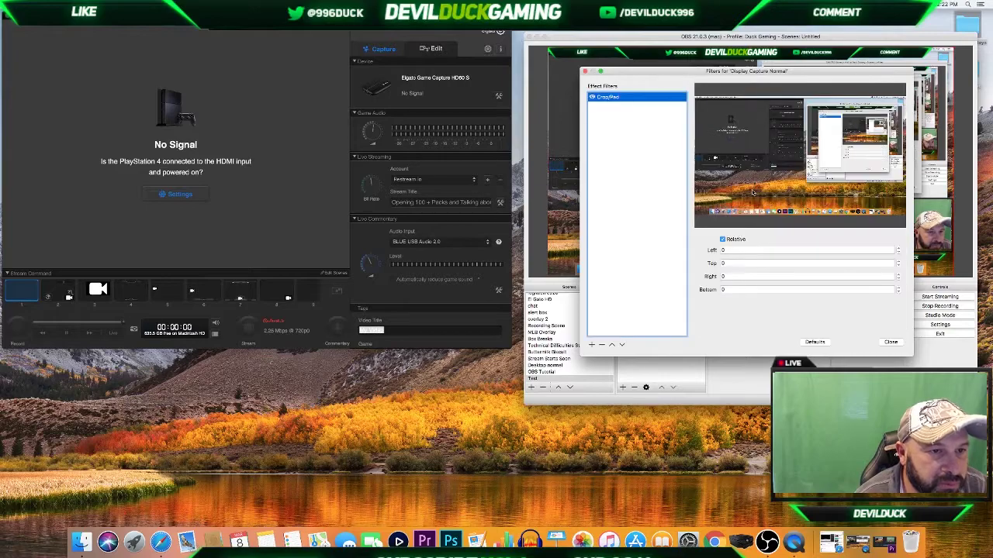
Set the Crop/Pad values to Top 155, Right 1080 and Bottom 500
{"action": "left_click", "coordinate": [732, 263]}
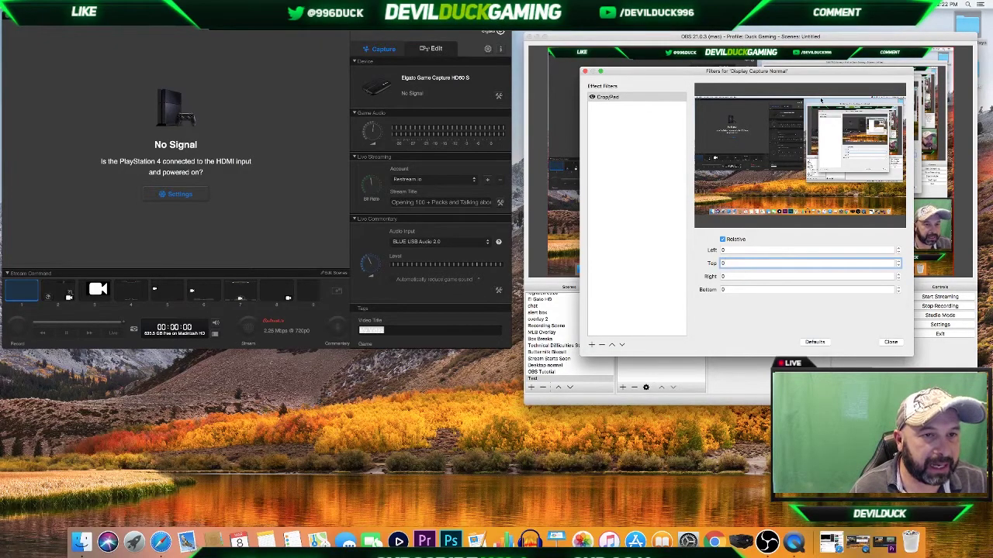
{"action": "left_click_drag", "start_coordinate": [801, 72], "coordinate": [771, 68]}
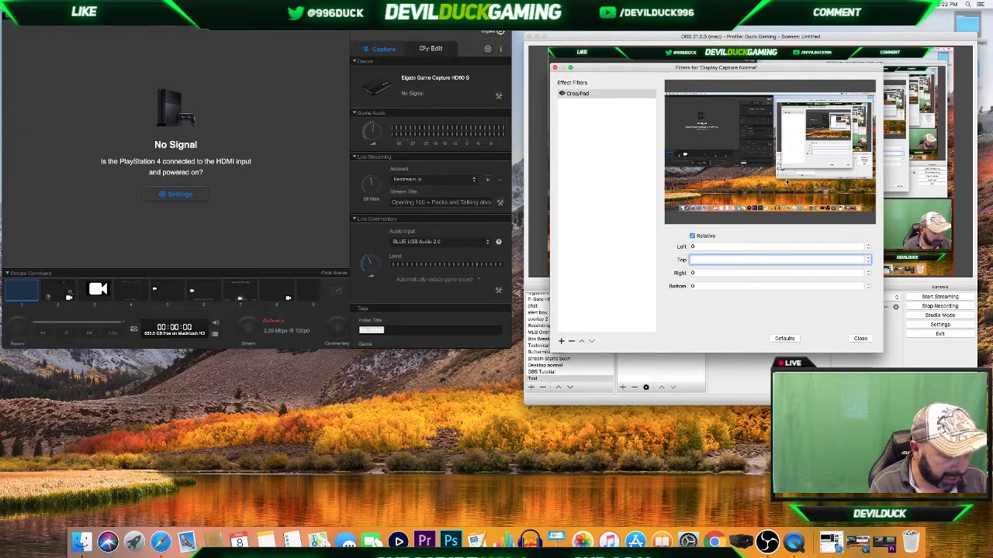
{"action": "type", "text": "155"}
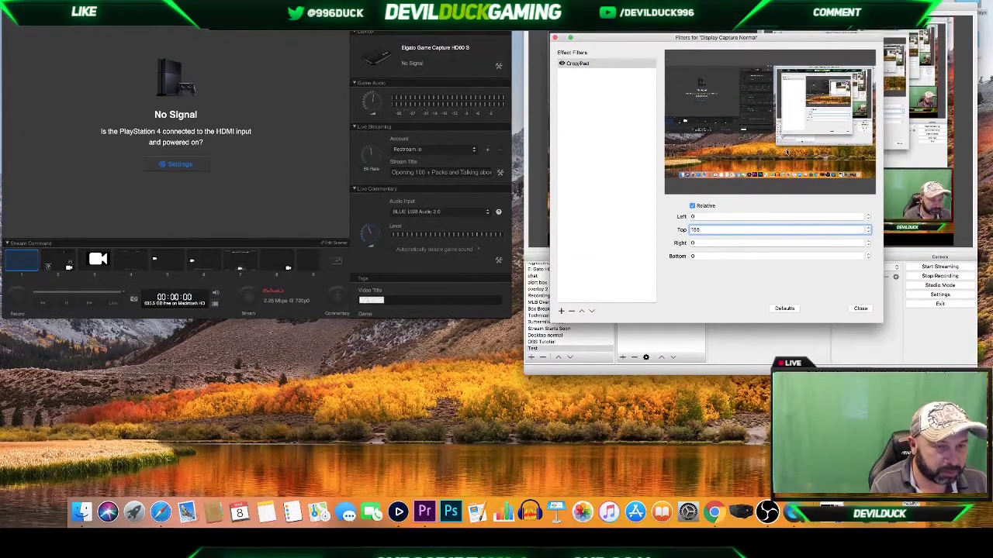
{"action": "key", "text": "Tab"}
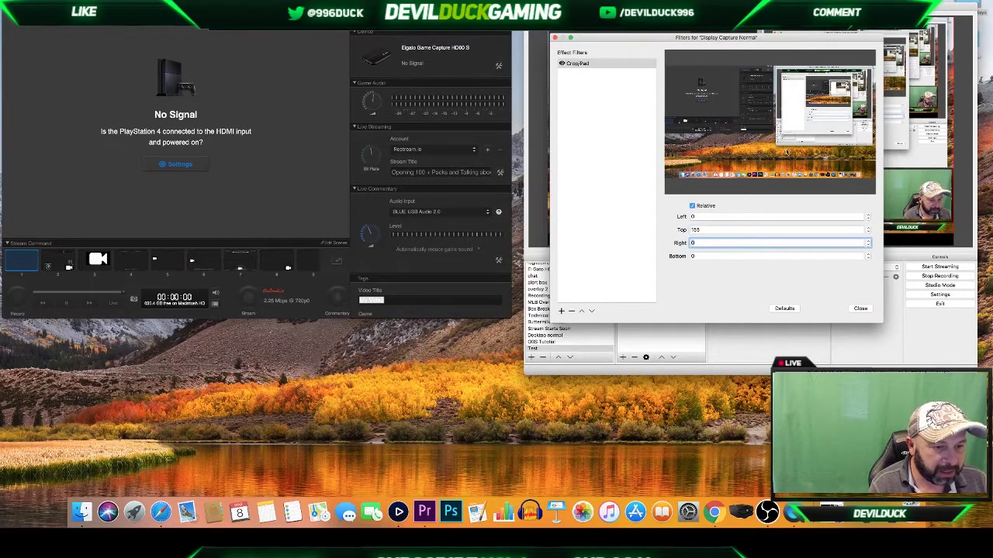
{"action": "type", "text": "1080"}
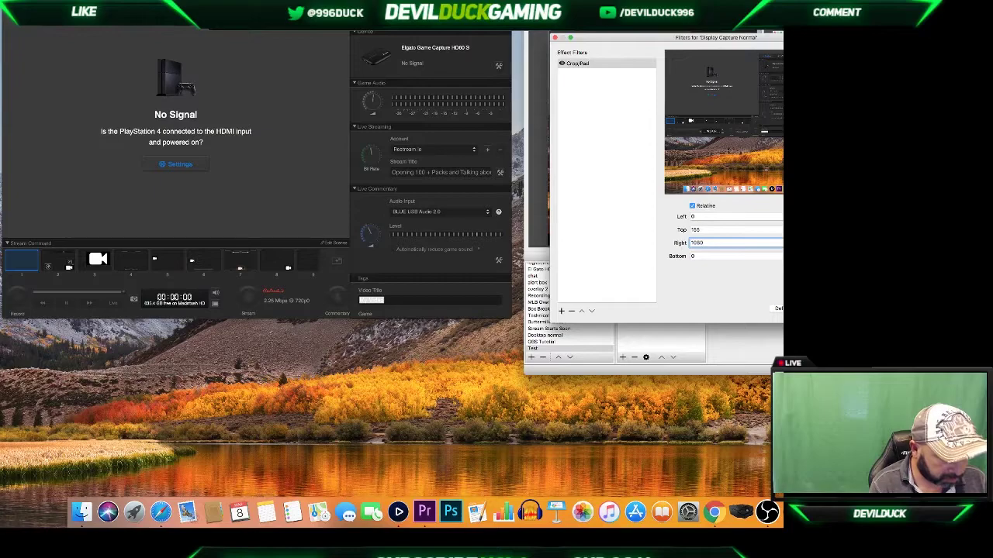
{"action": "key", "text": "Tab"}
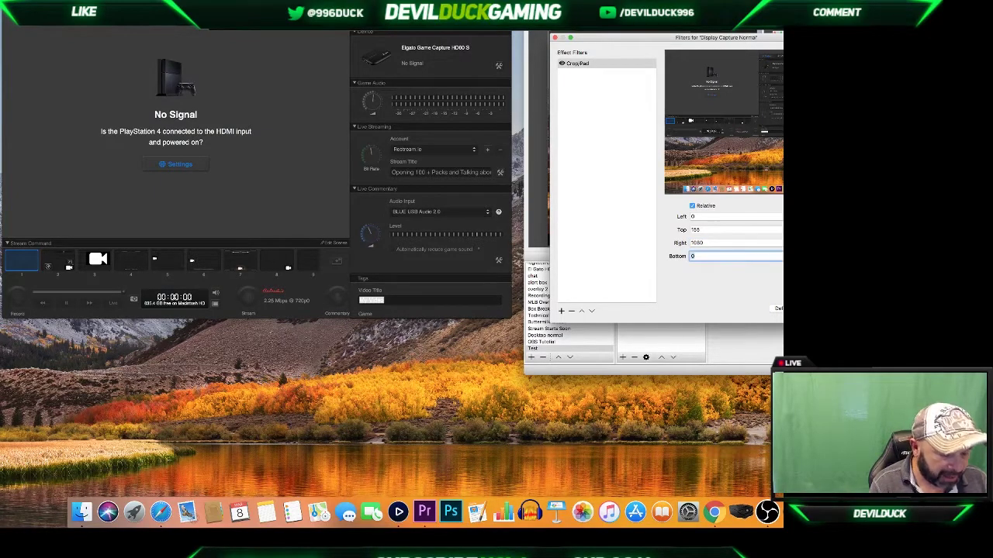
{"action": "type", "text": "500"}
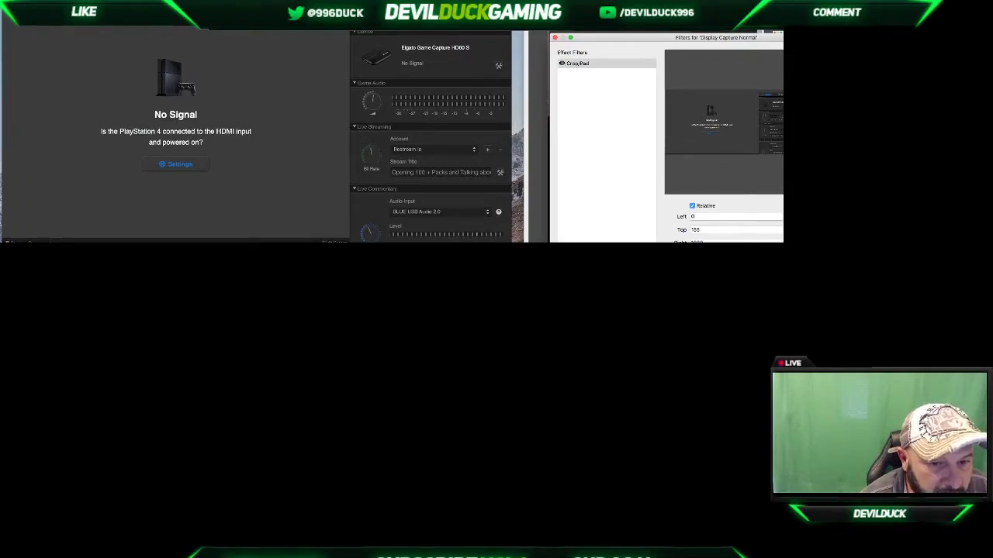
Close the Filters dialog to see the cropped PS4 feed in the preview
{"action": "key", "text": "Escape"}
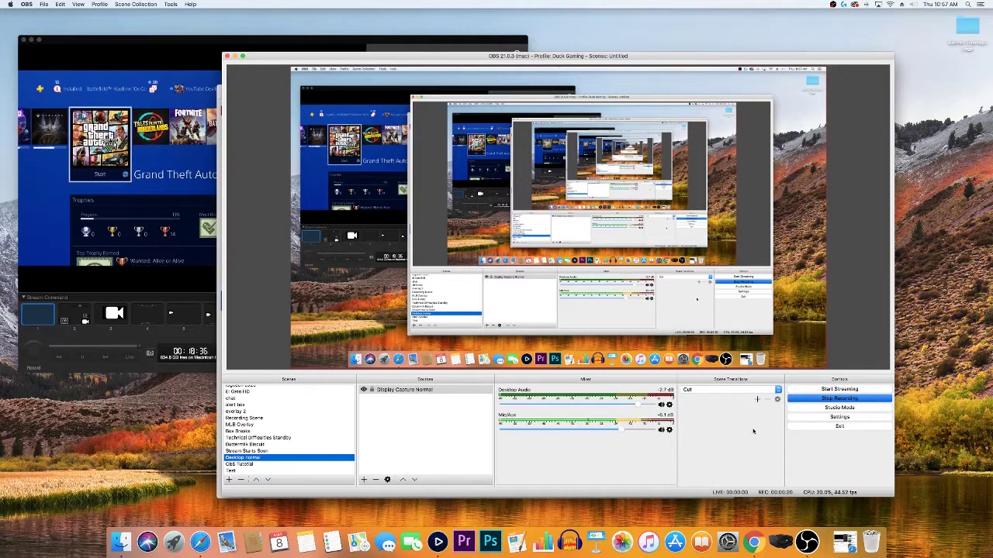
Confirm streaming to Restream.io on the US-West (San Jose, CA) server with the stream key, and save
{"action": "left_click", "coordinate": [836, 418]}
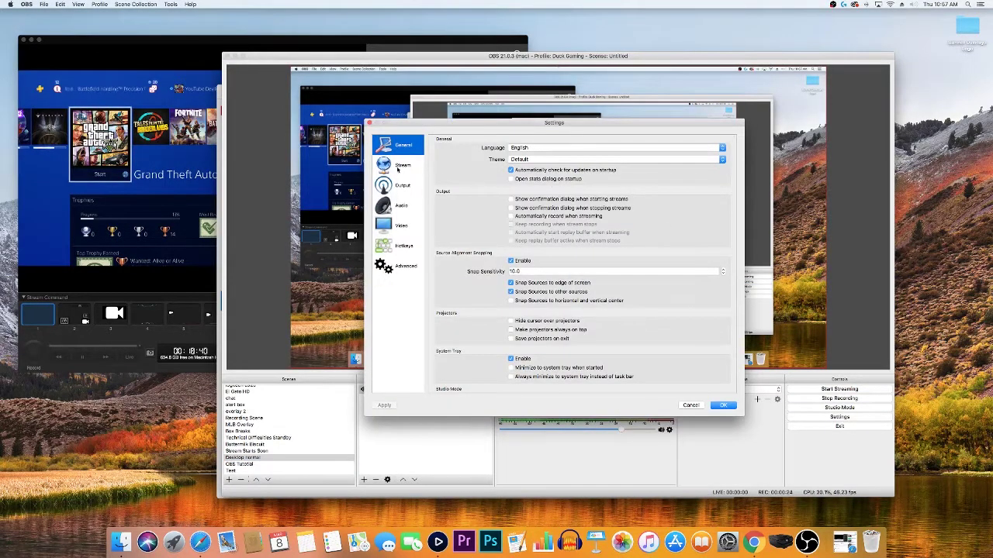
{"action": "left_click", "coordinate": [397, 167]}
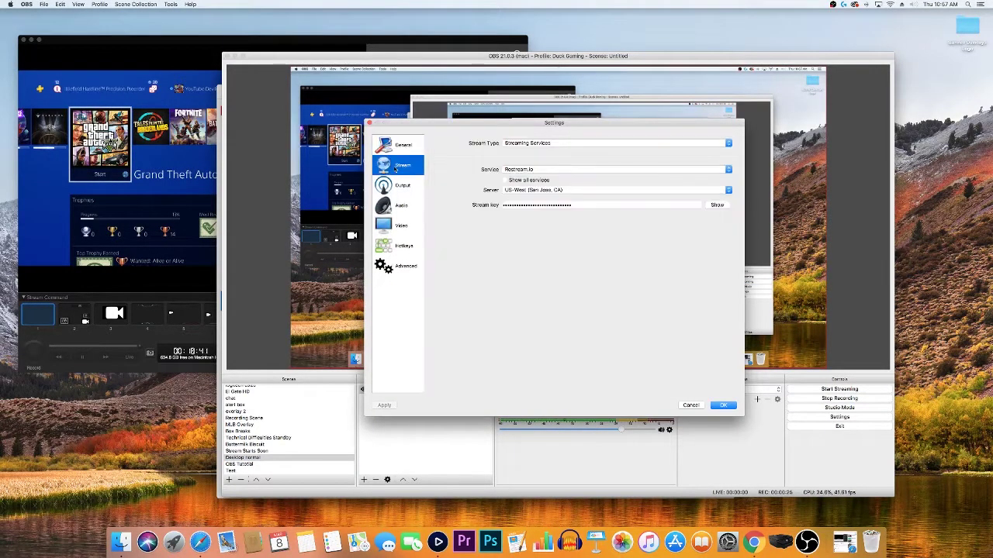
{"action": "left_click", "coordinate": [723, 405]}
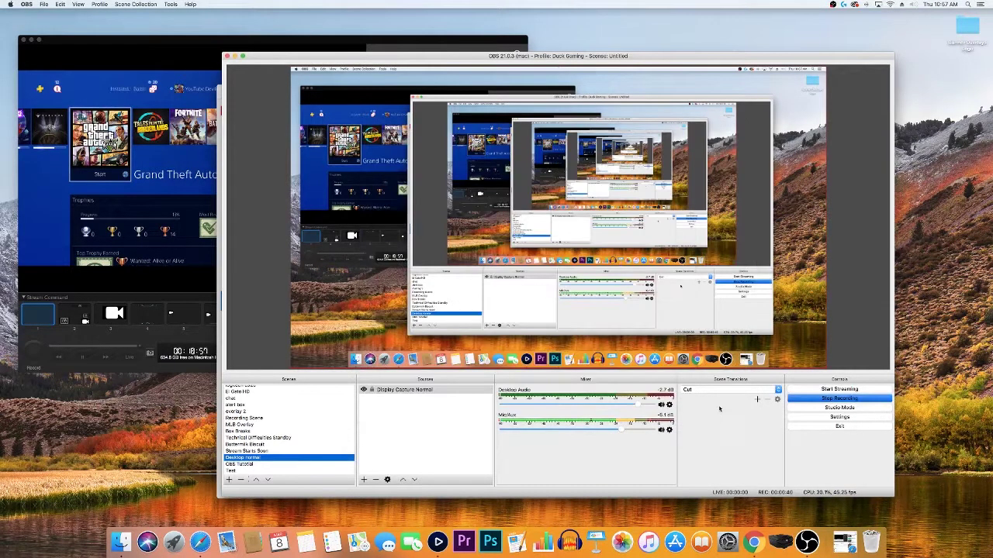
Bring up the YouTube Live Streaming dashboard and scroll down to the Encoder Setup stream key, then back up
{"action": "left_click", "coordinate": [200, 541]}
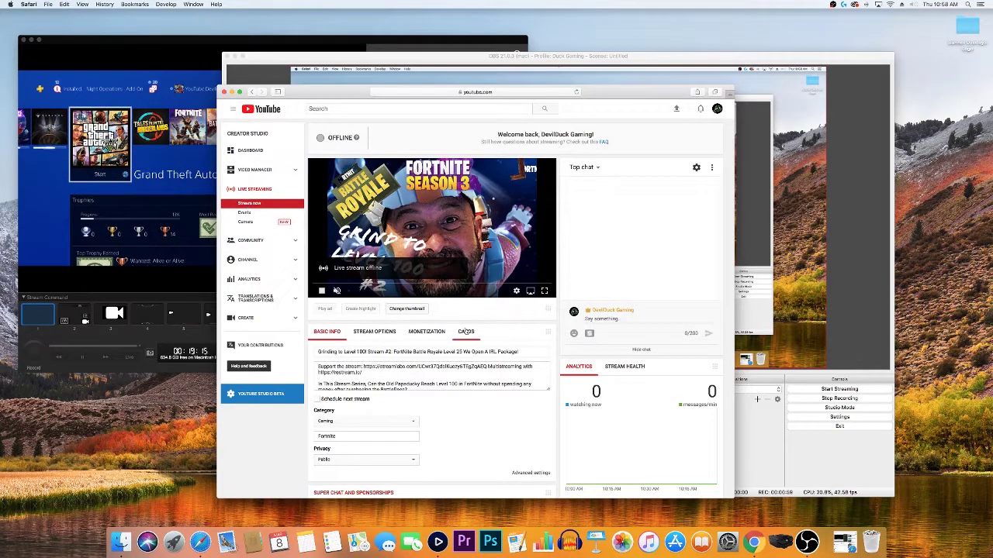
{"action": "scroll", "coordinate": [414, 331], "scroll_direction": "down", "scroll_amount": 5}
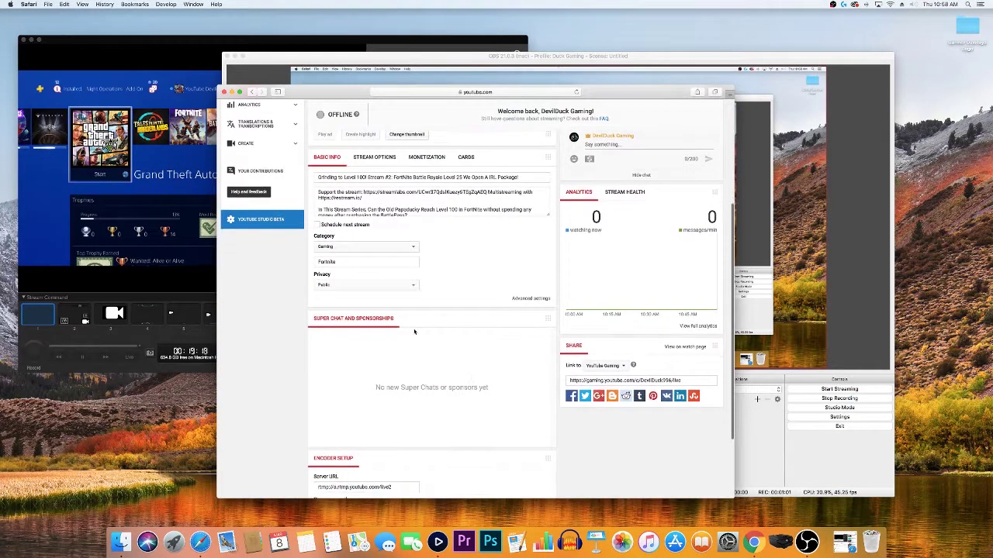
{"action": "scroll", "coordinate": [414, 332], "scroll_direction": "down", "scroll_amount": 3}
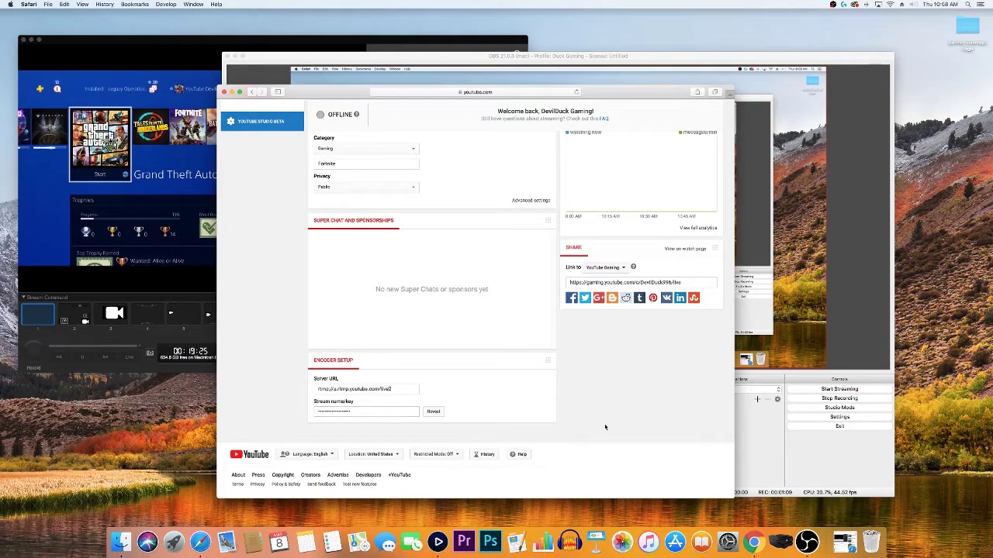
{"action": "scroll", "coordinate": [482, 374], "scroll_direction": "up", "scroll_amount": 5}
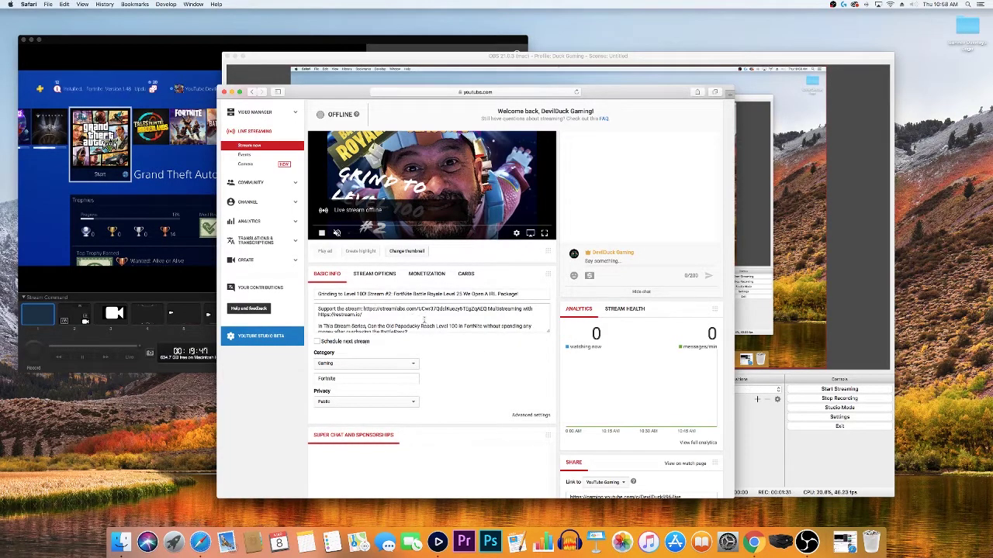
{"action": "scroll", "coordinate": [423, 319], "scroll_direction": "down", "scroll_amount": 5}
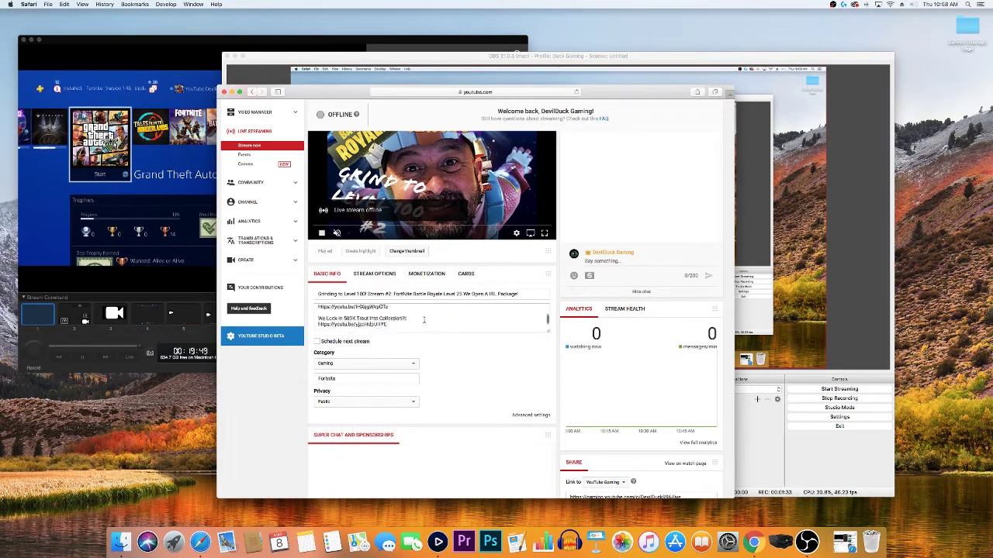
{"action": "scroll", "coordinate": [423, 319], "scroll_direction": "up", "scroll_amount": 5}
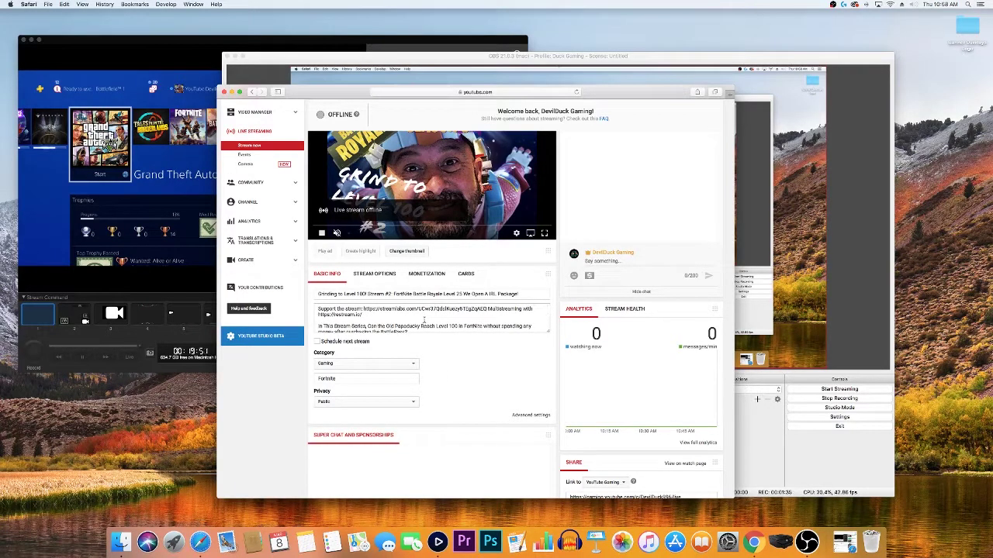
{"action": "scroll", "coordinate": [466, 353], "scroll_direction": "up", "scroll_amount": 2}
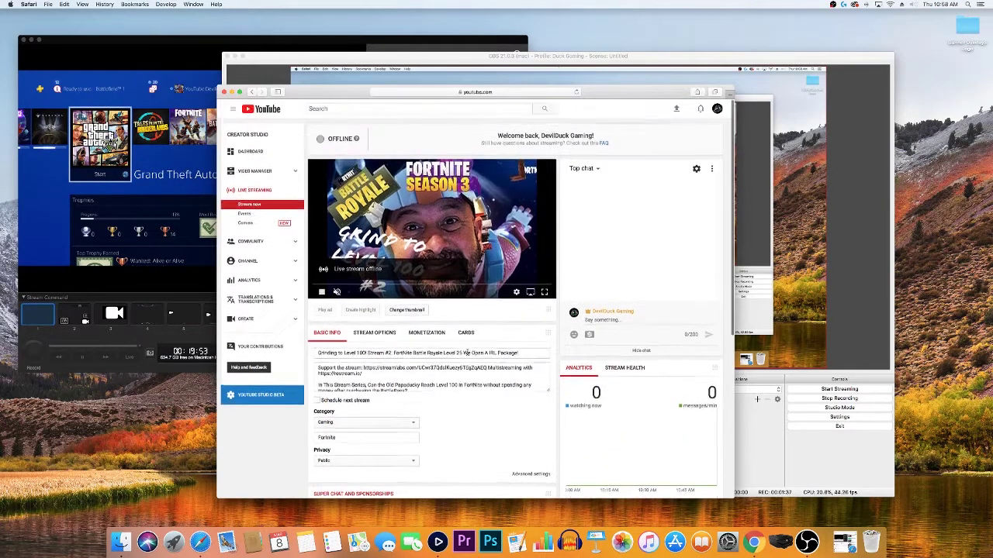